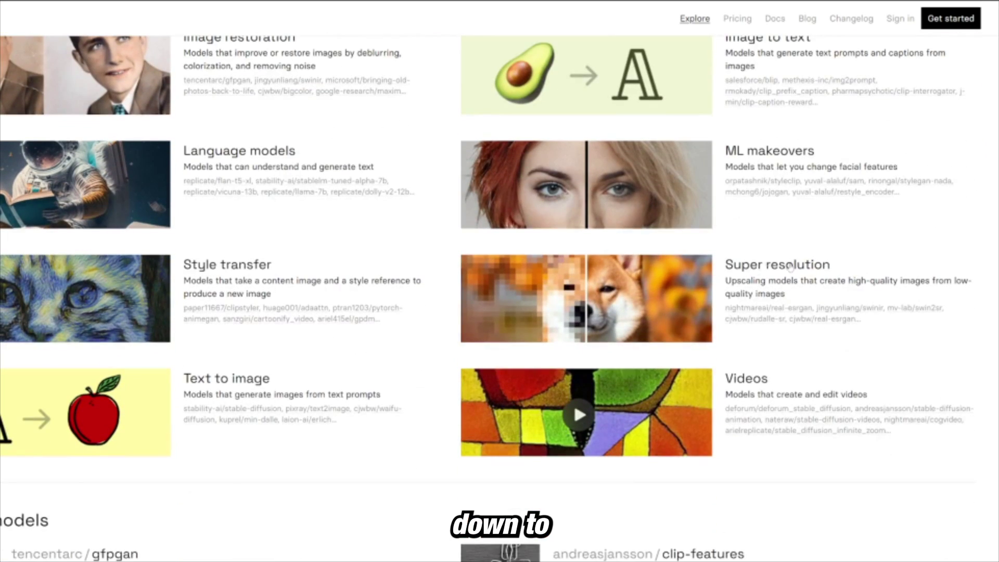
- Open Replicate's Super resolution collection to reach the real-esrgan model
left_click(577, 312)
- Run real-esrgan on the cat illustration at a scale of about 4
left_click(77, 240)
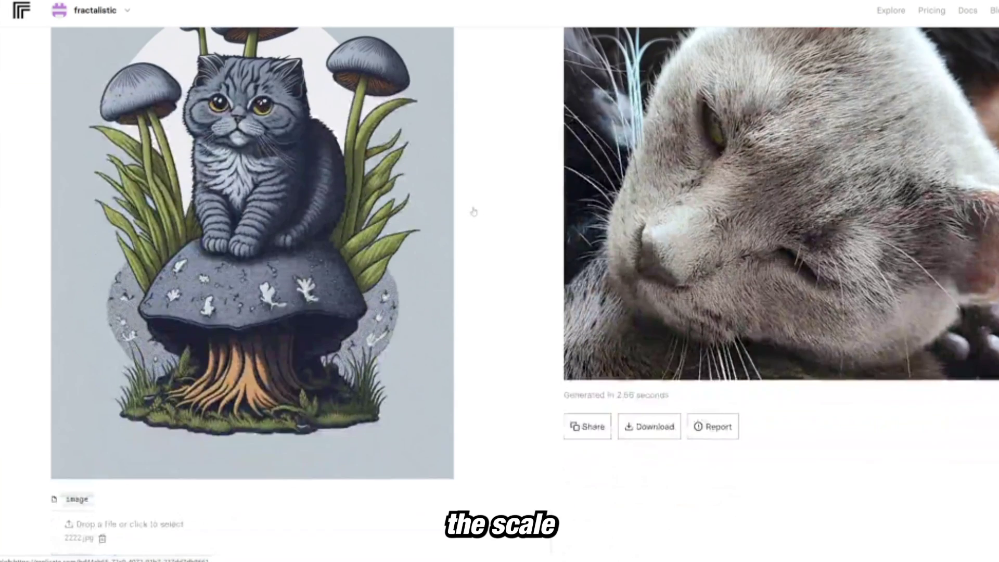
scroll(473, 212, "down", 3)
scroll(390, 351, "down", 1)
left_click_drag(190, 403, 282, 404)
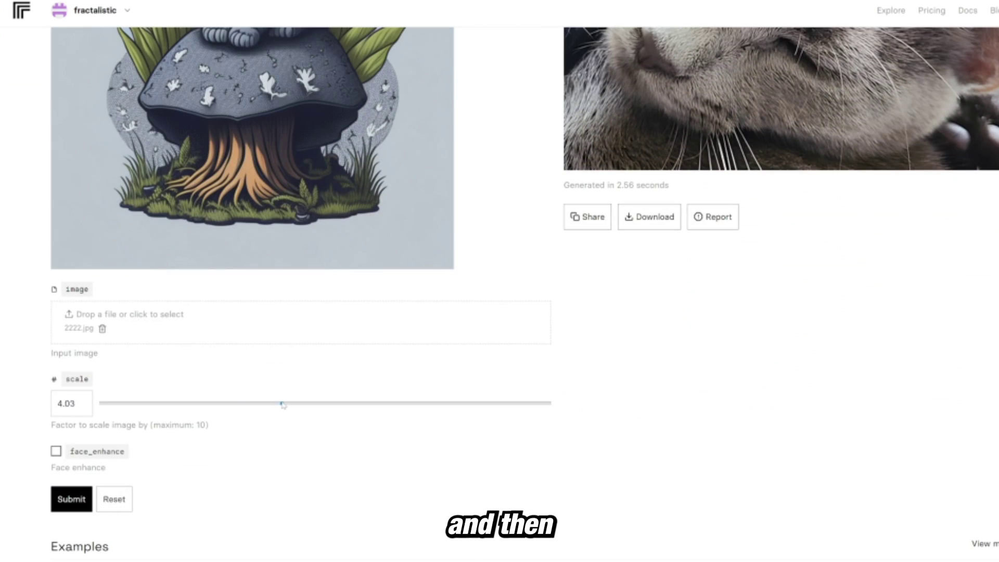
left_click(71, 498)
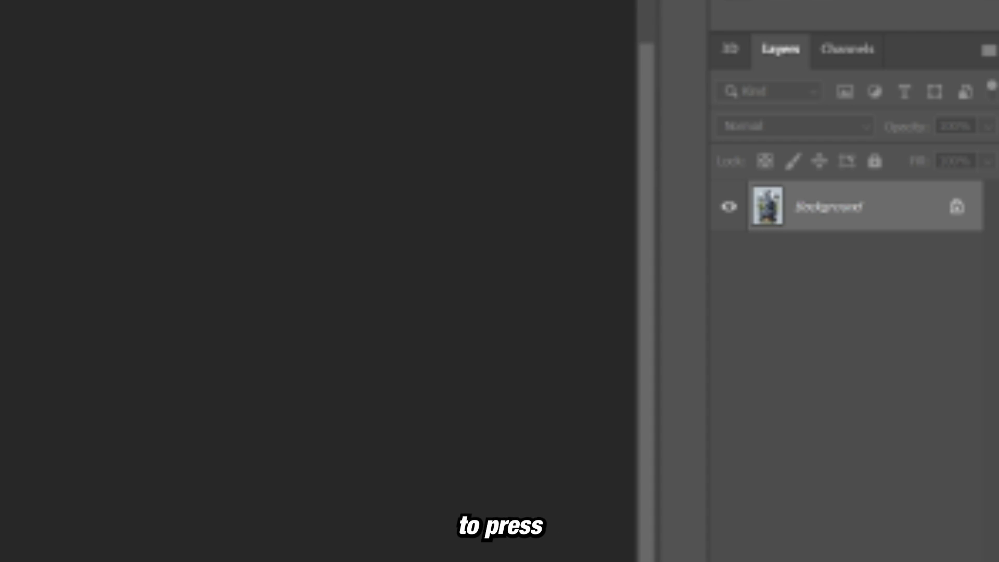
- Duplicate the Background layer as Layer 1 with Ctrl+J
key("ctrl+j")
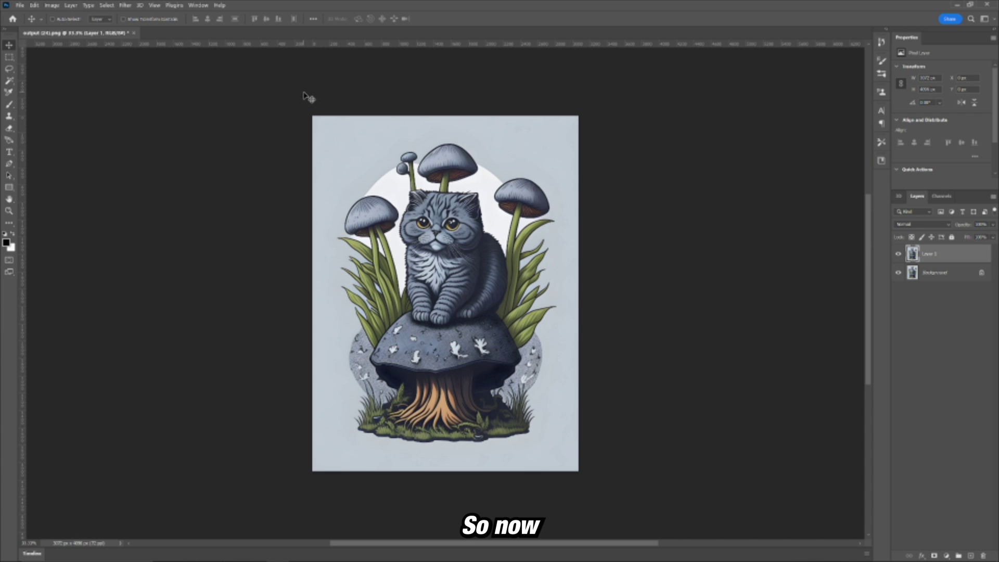
left_click(126, 5)
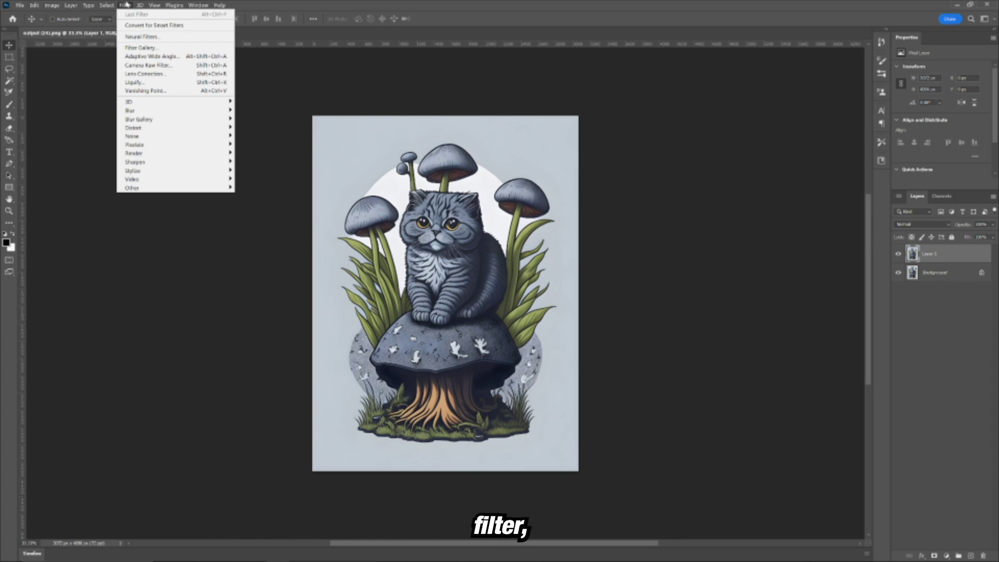
- Preview the Sketch > Photocopy effect on Layer 1 in the Filter Gallery
left_click(135, 51)
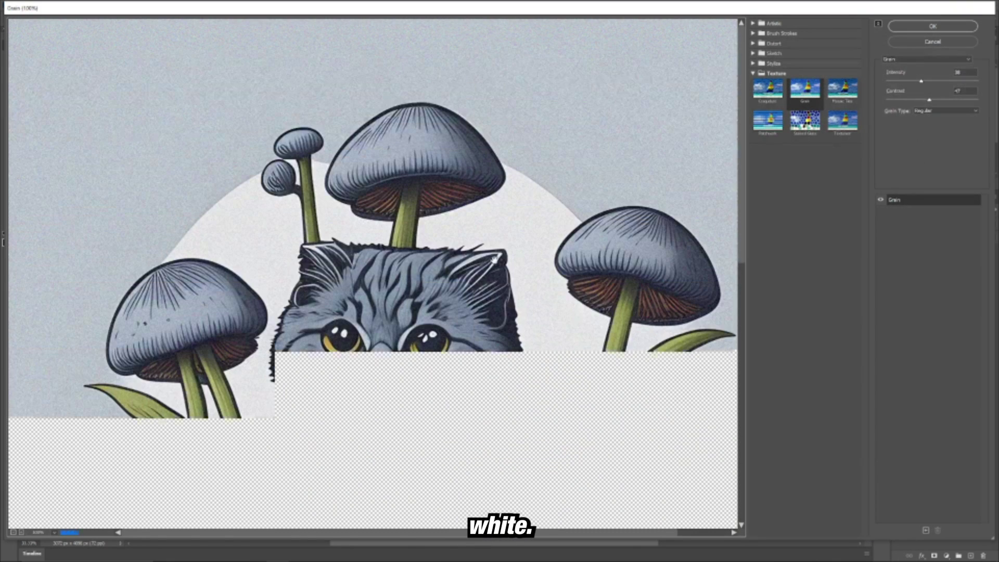
left_click(774, 53)
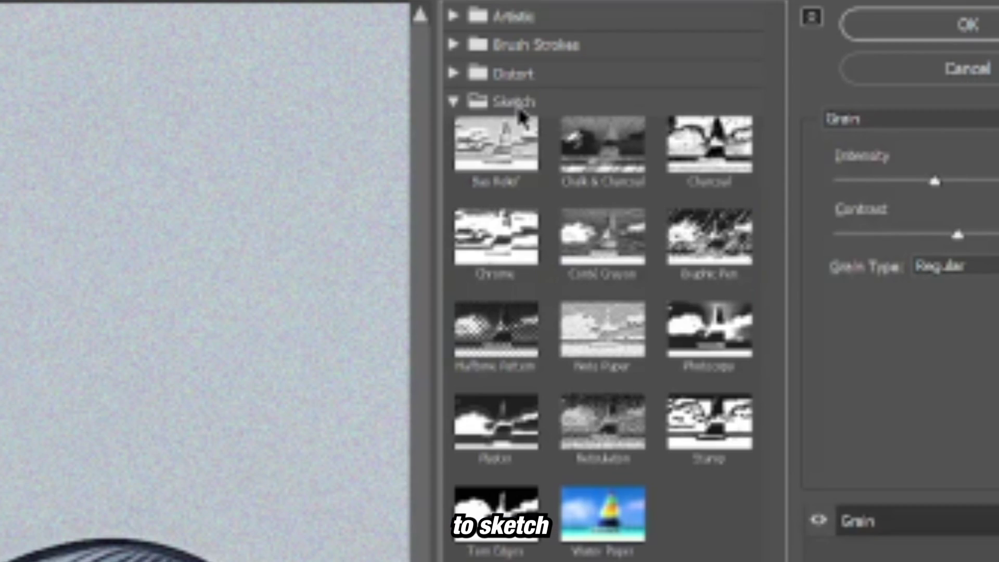
left_click(706, 355)
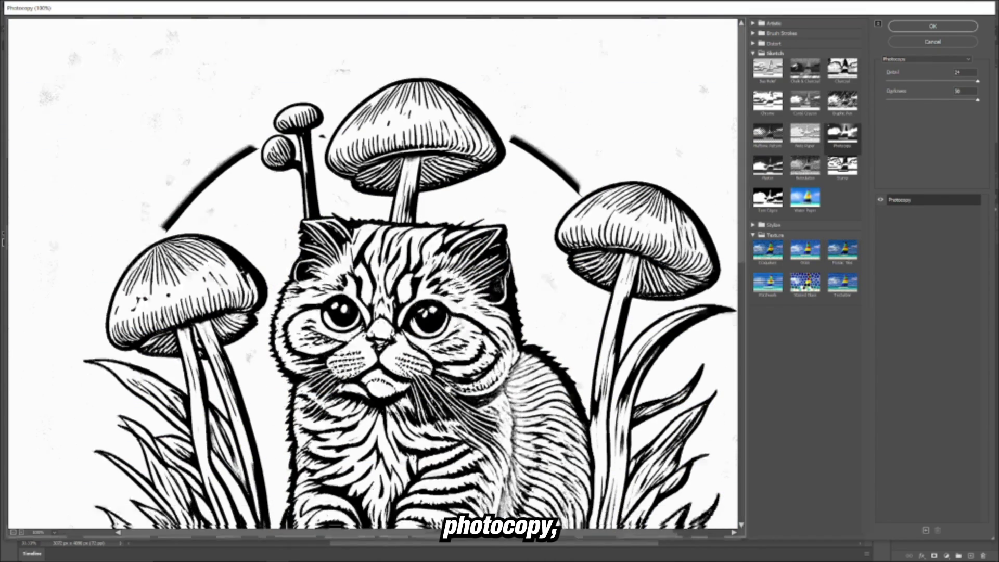
scroll(372, 273, "down", 3)
scroll(374, 273, "down", 3)
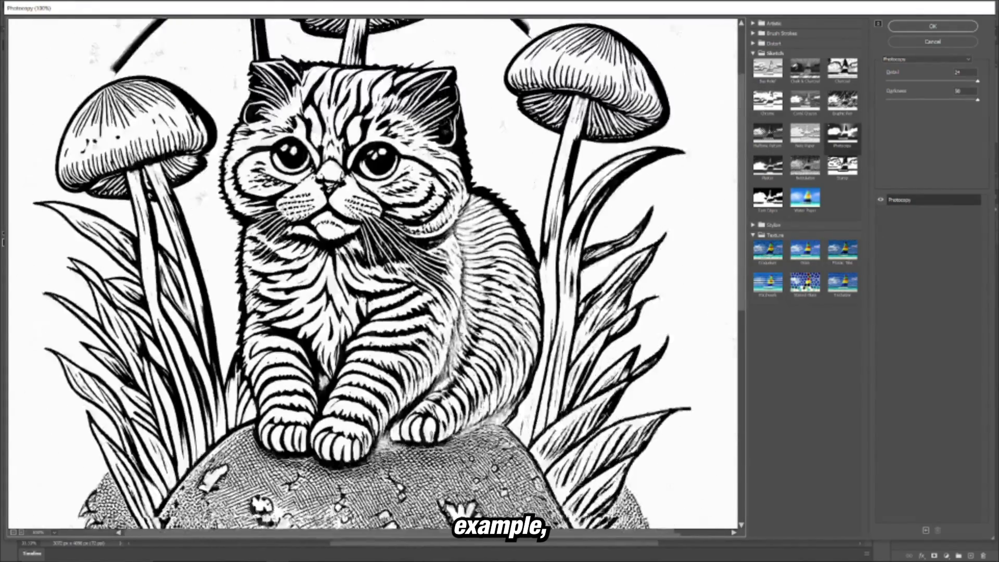
scroll(373, 274, "down", 3)
scroll(373, 273, "down", 6)
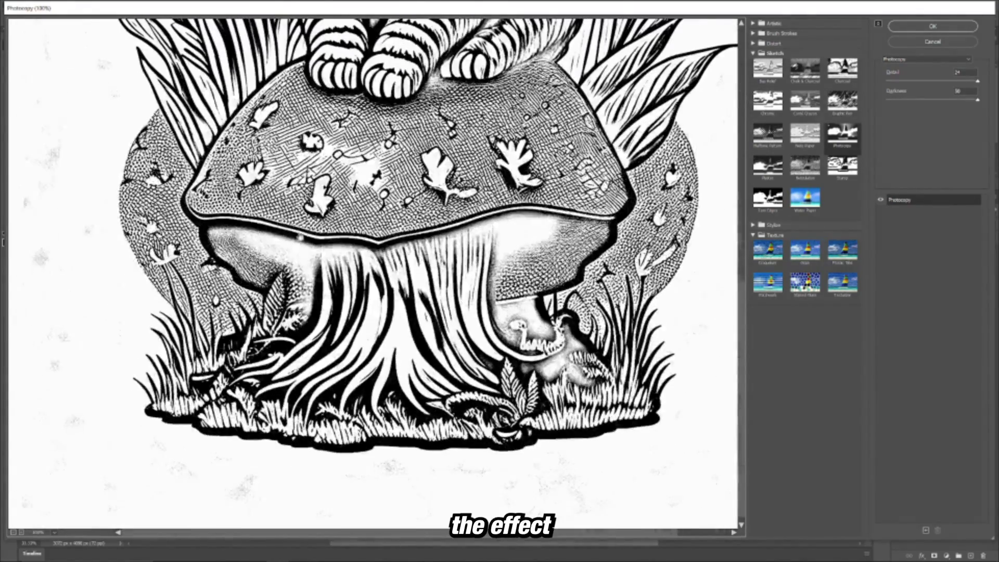
scroll(374, 273, "up", 2)
scroll(373, 273, "up", 7)
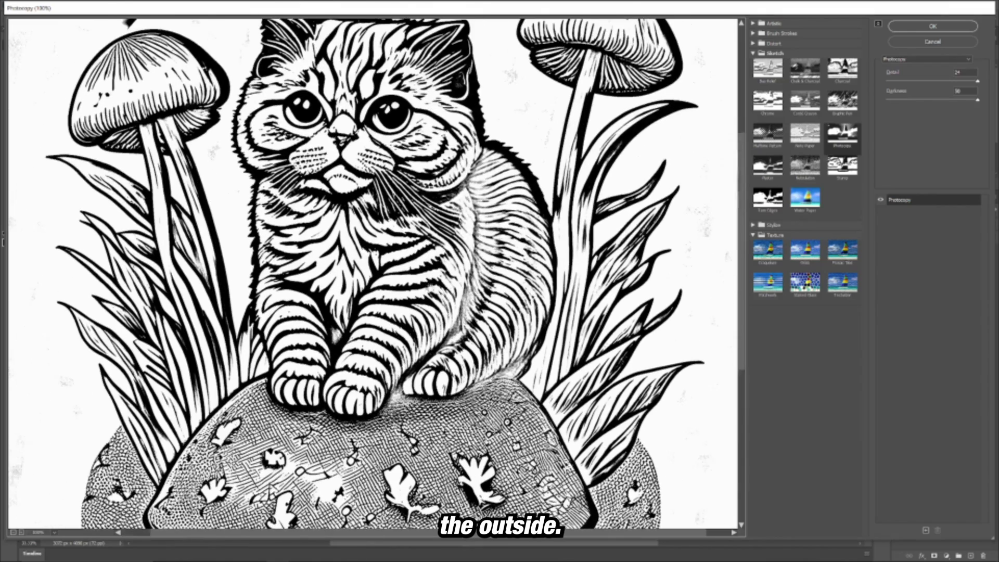
scroll(373, 273, "up", 4)
- Switch to Note Paper, raising Image Balance to 17 and increasing Relief
left_click(805, 131)
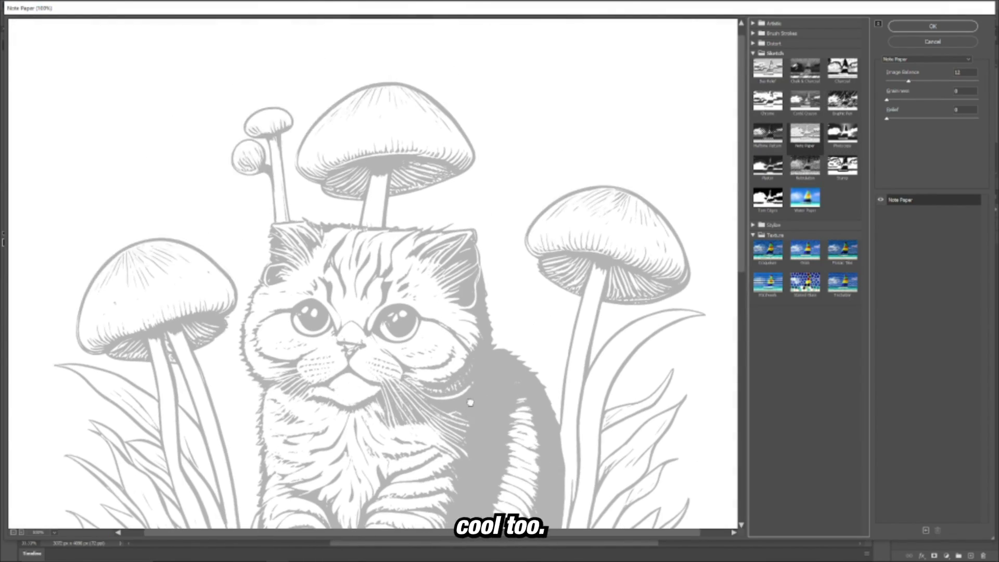
scroll(452, 339, "down", 4)
scroll(453, 338, "down", 1)
scroll(453, 338, "down", 4)
scroll(531, 262, "down", 2)
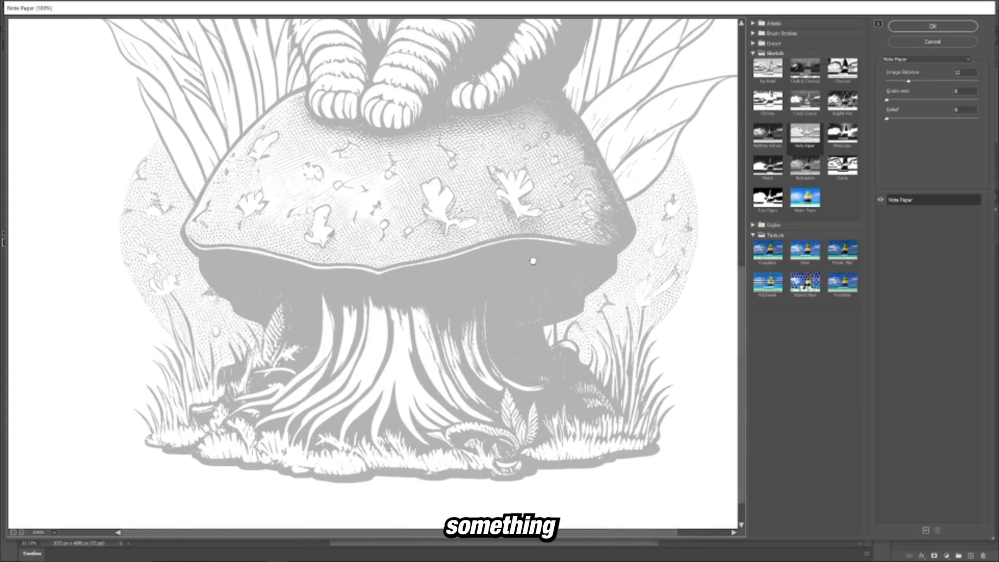
scroll(552, 163, "down", 2)
left_click_drag(504, 298, 475, 284)
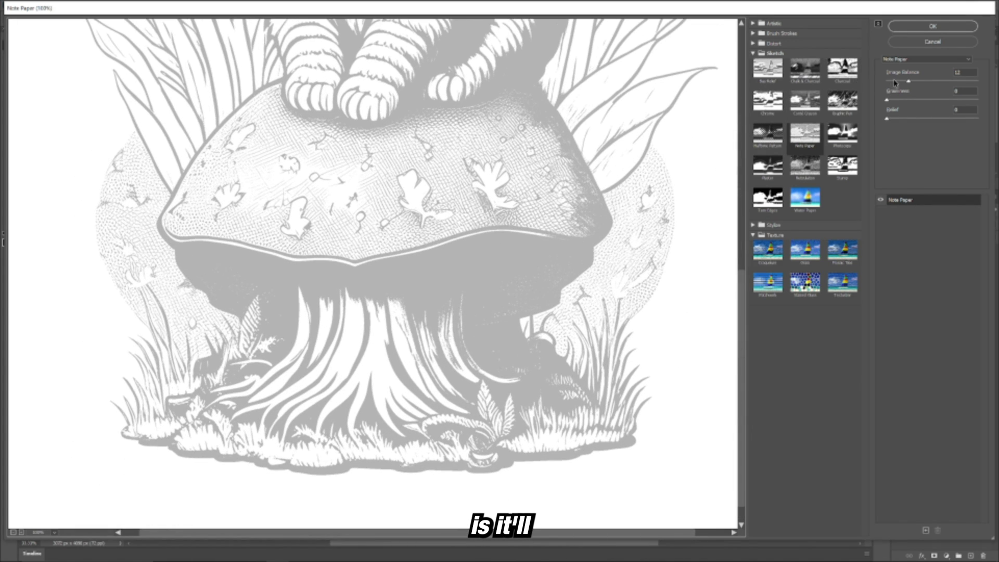
left_click_drag(908, 81, 916, 81)
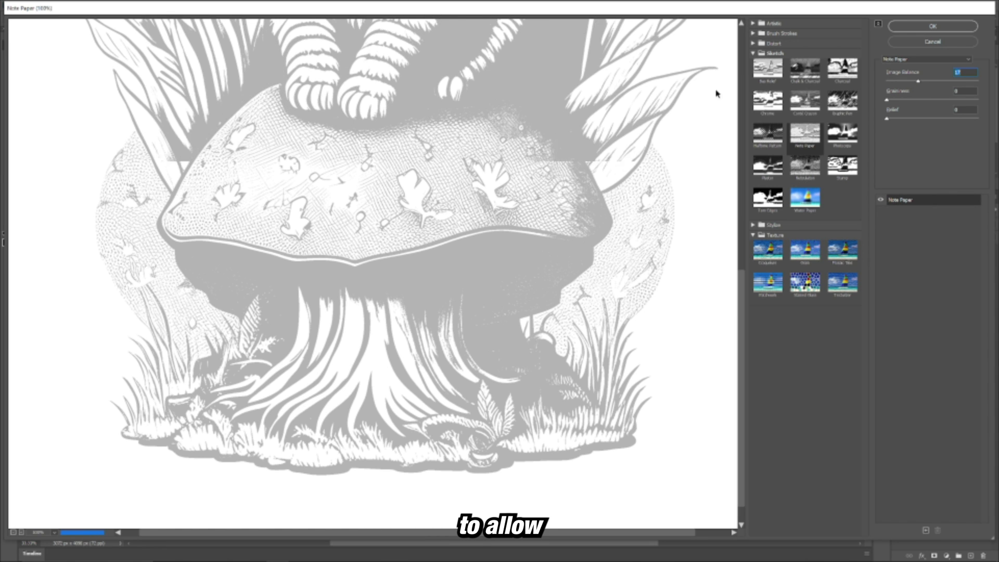
scroll(507, 260, "up", 3)
scroll(507, 259, "up", 1)
scroll(508, 259, "up", 1)
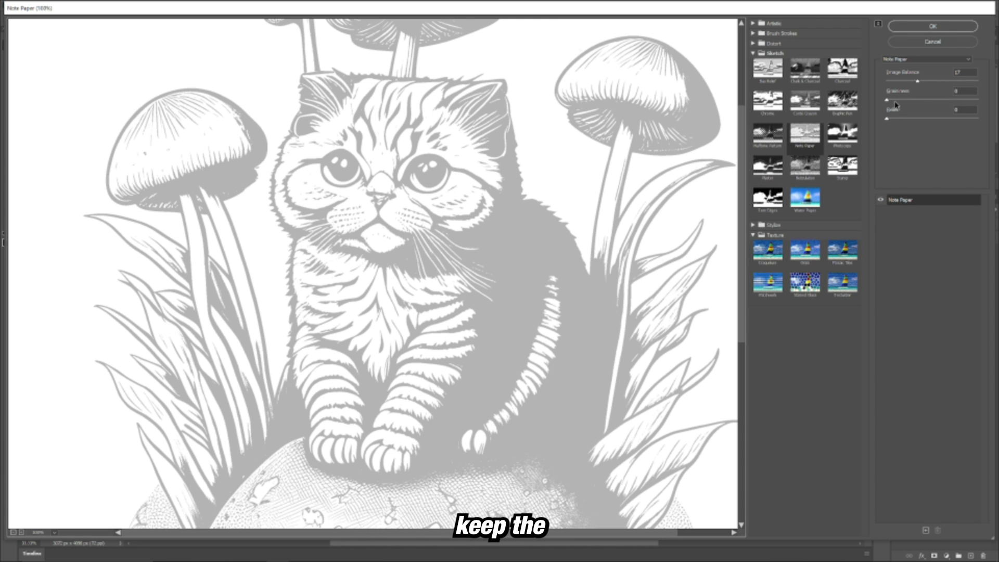
mouse_move(886, 119)
left_mouse_down()
mouse_move(912, 119)
mouse_move(887, 120)
left_mouse_up()
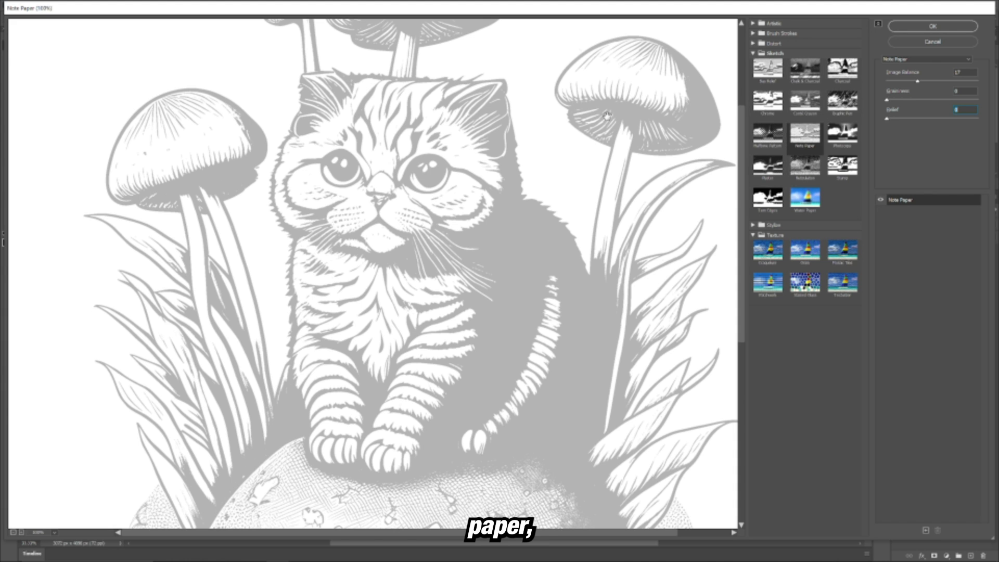
scroll(499, 352, "up", 5)
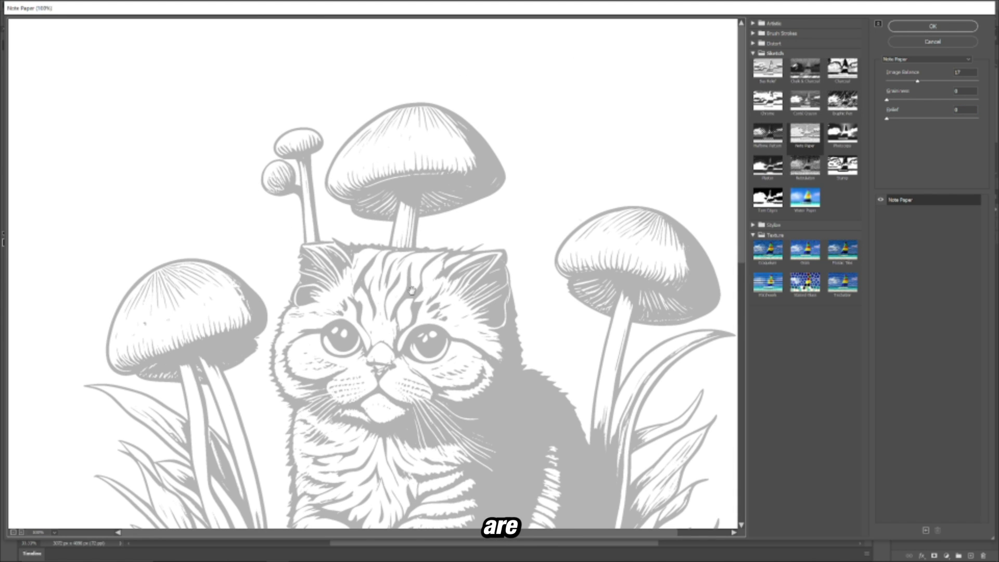
- Compare against Photocopy, then apply Note Paper to the layer
left_click(842, 135)
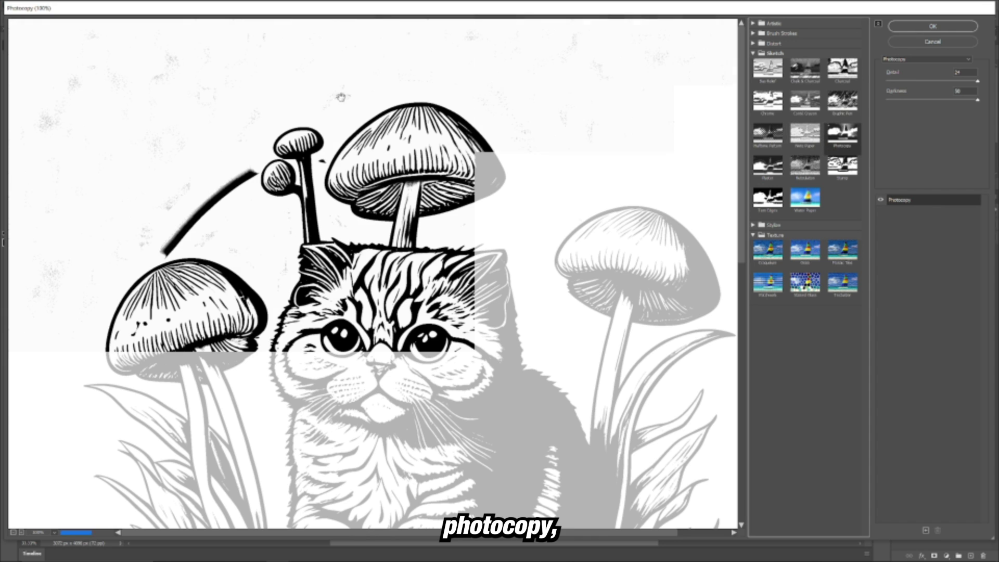
left_click(805, 134)
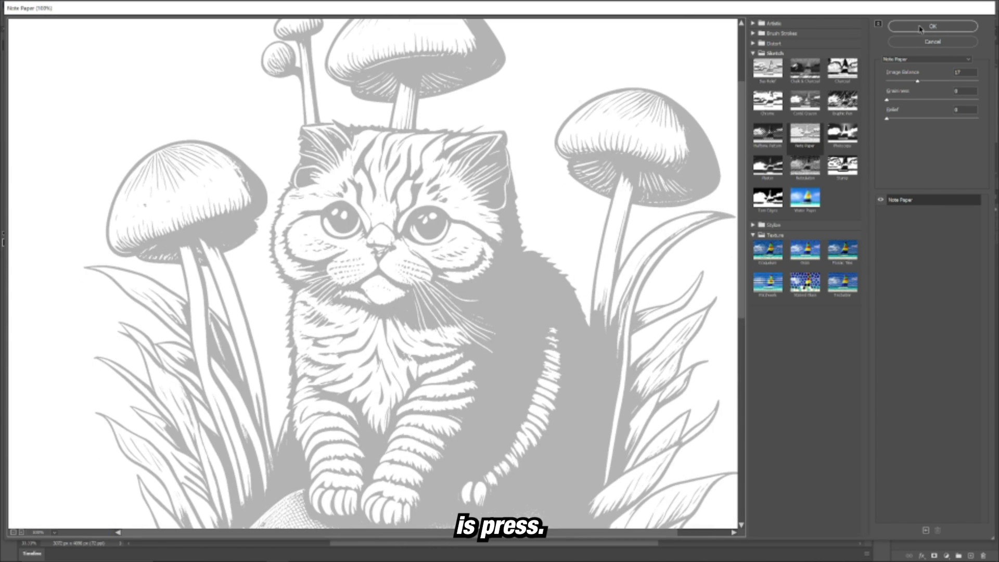
left_click(920, 29)
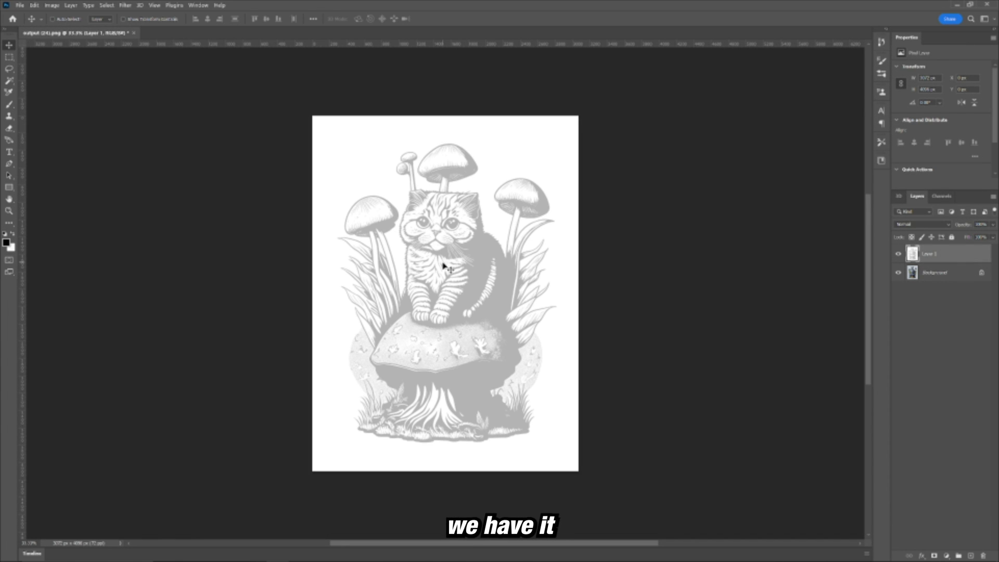
- Use Select > Color Range to sample the gray line work with higher Fuzziness
key("z")
scroll(437, 197, "up", 1)
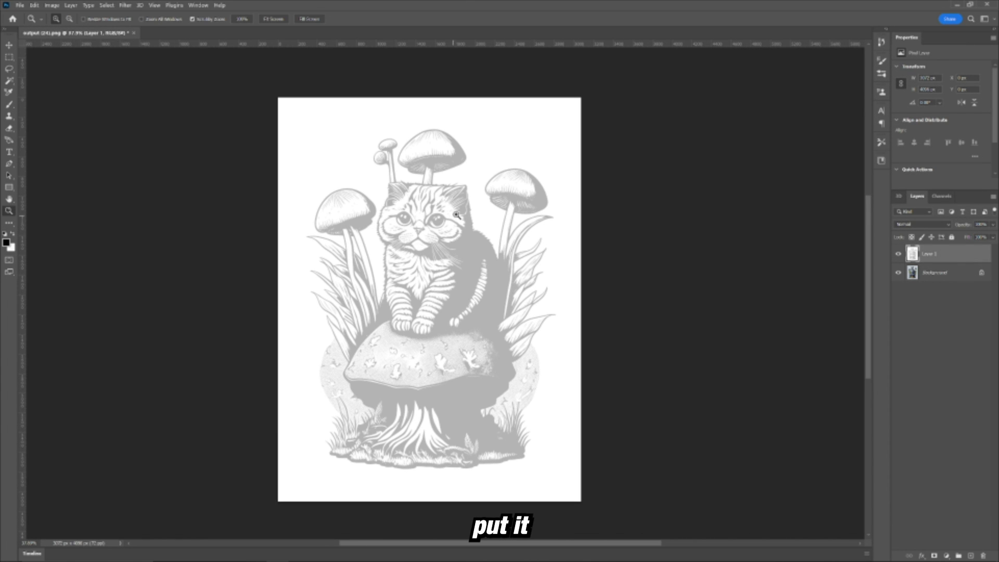
key("v")
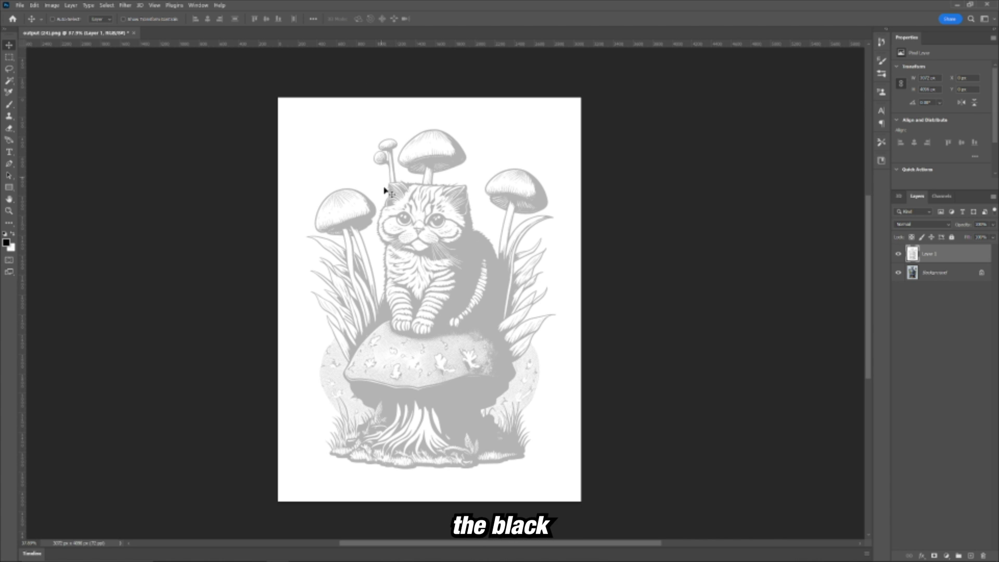
left_click(106, 5)
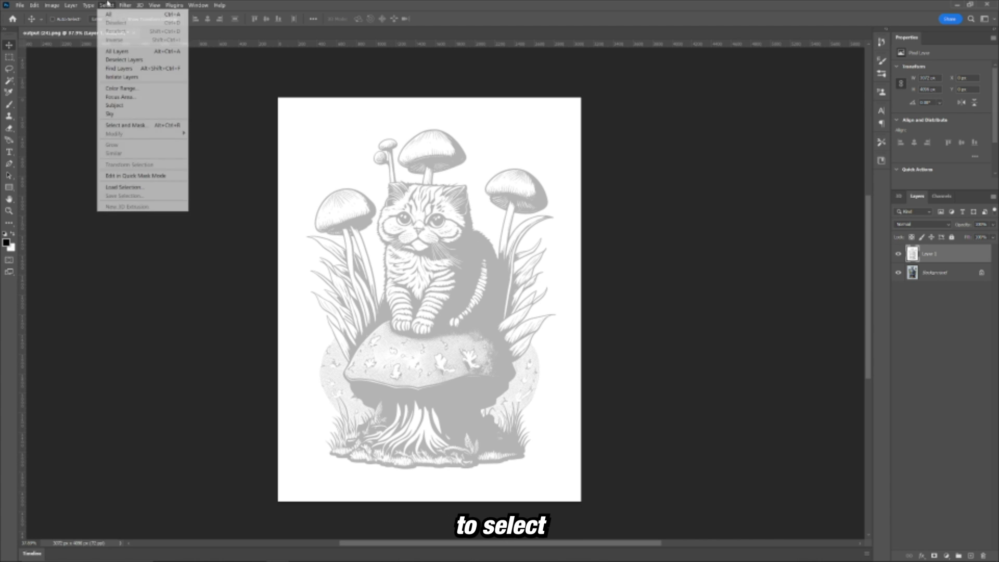
left_click(125, 89)
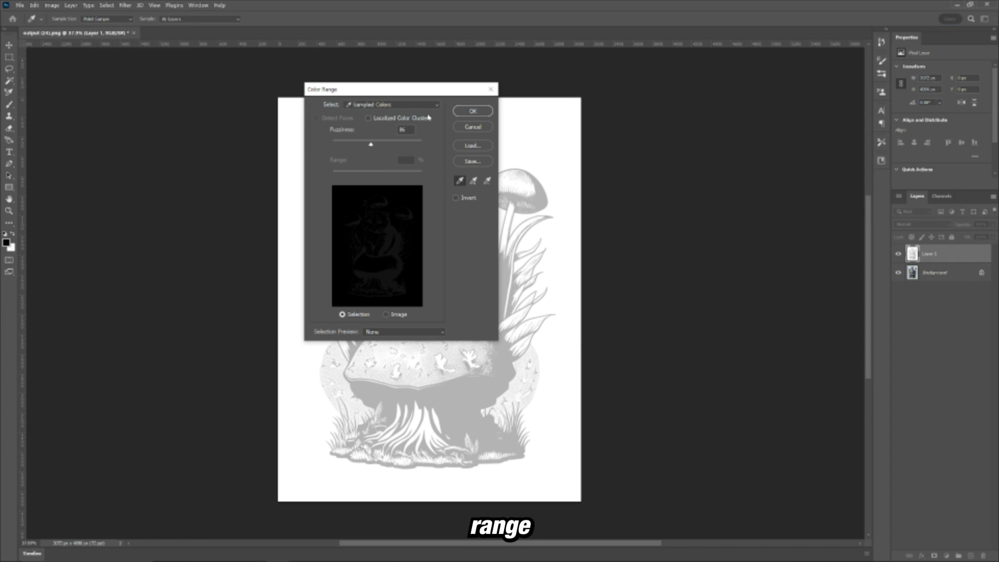
left_click_drag(428, 90, 279, 92)
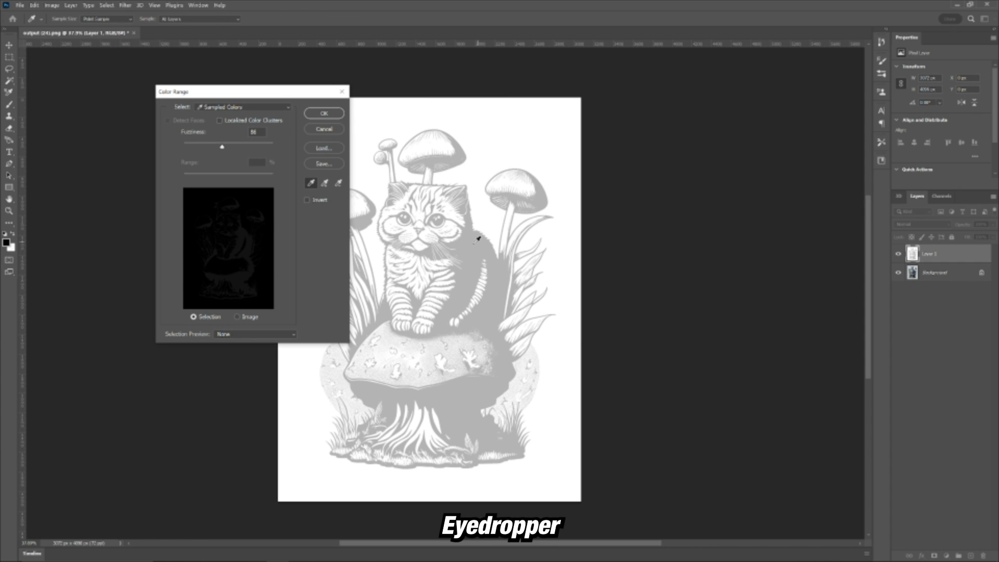
left_click(476, 244)
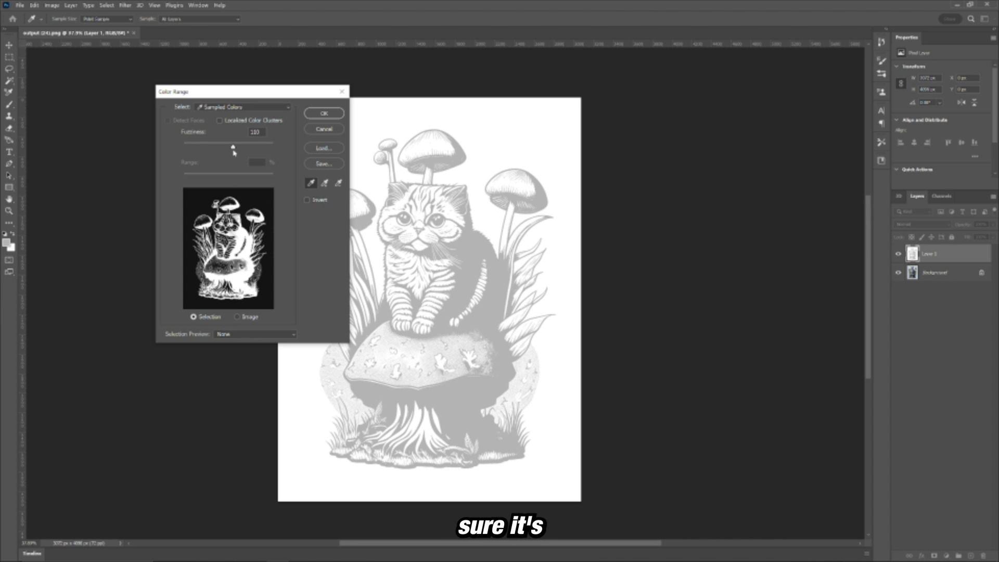
mouse_move(217, 147)
left_mouse_down()
mouse_move(227, 147)
mouse_move(211, 153)
left_mouse_up()
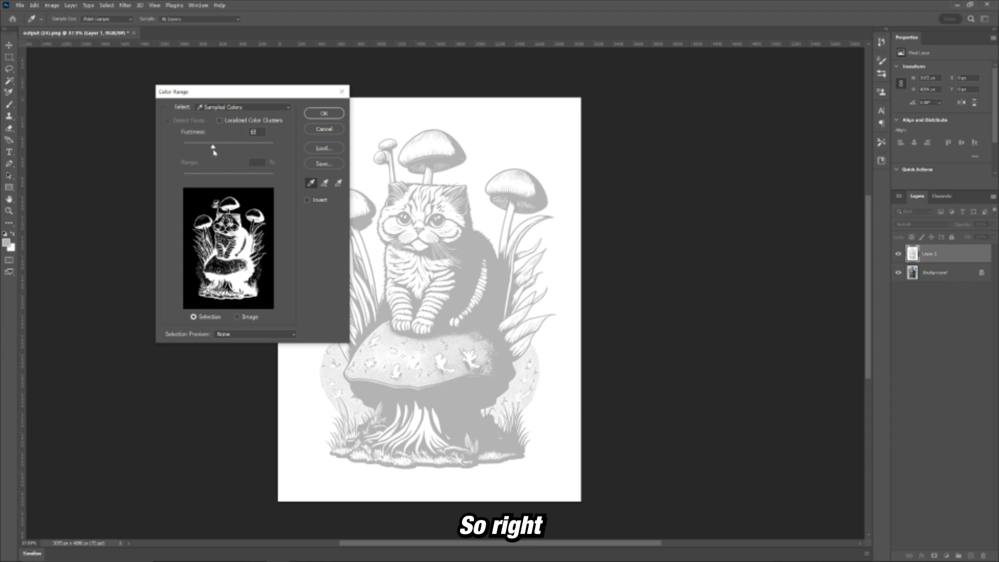
left_click(310, 116)
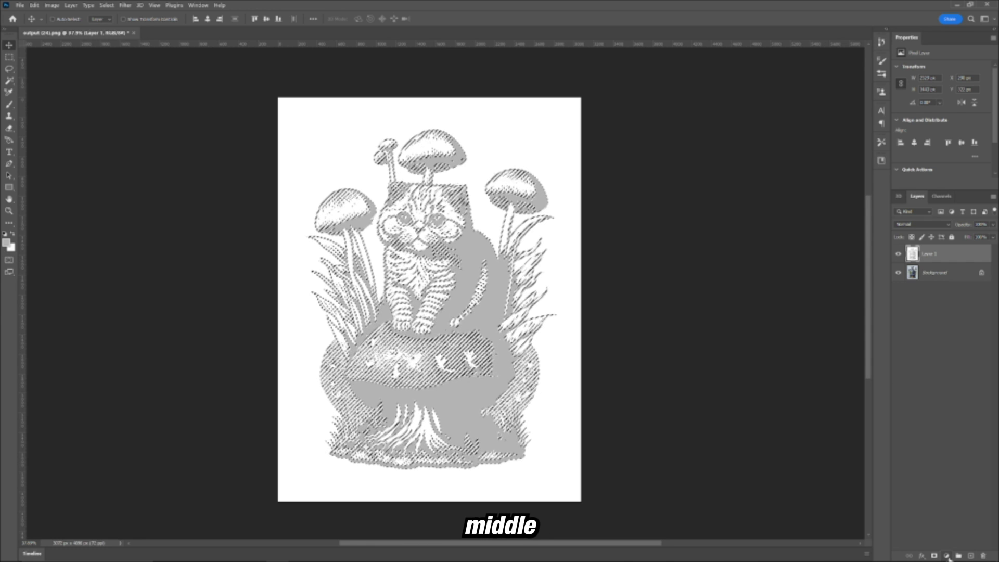
- Add a black (000000) Solid Color fill layer from the selection
left_click(947, 555)
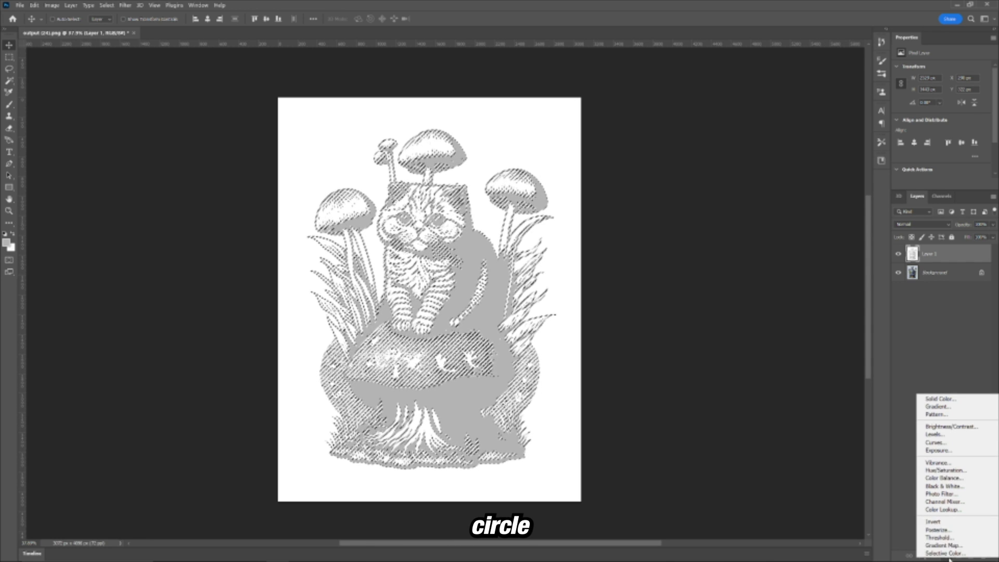
left_click(939, 398)
type("000000")
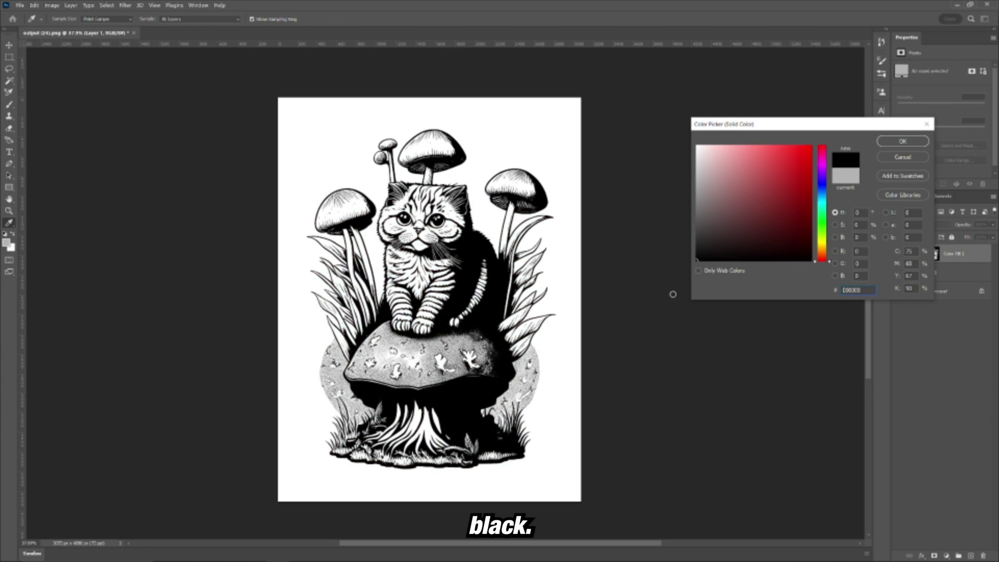
left_click(891, 141)
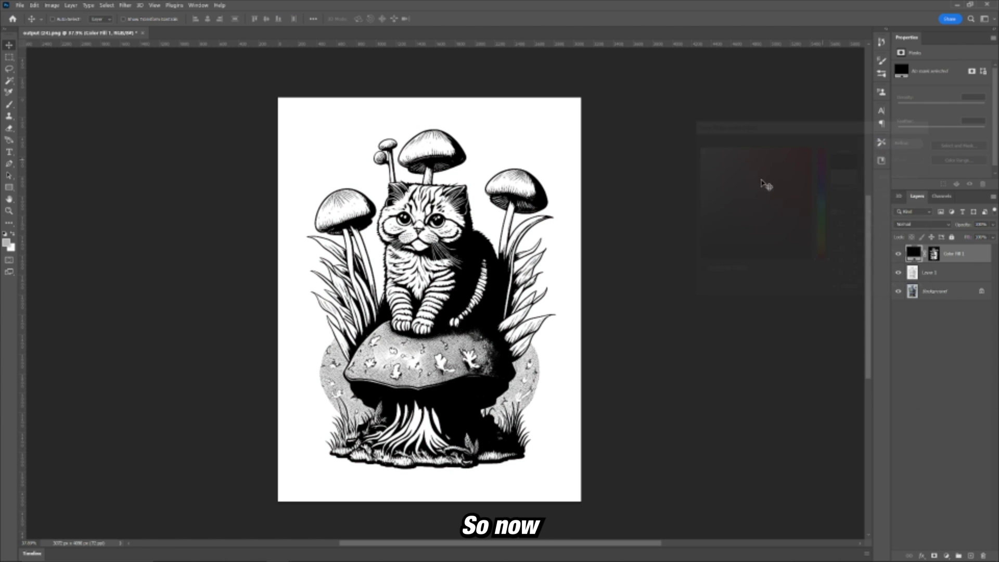
- Zoom into the cat's face, fit the image, and show the colour original
key("z")
left_click(460, 226)
key("ctrl+0")
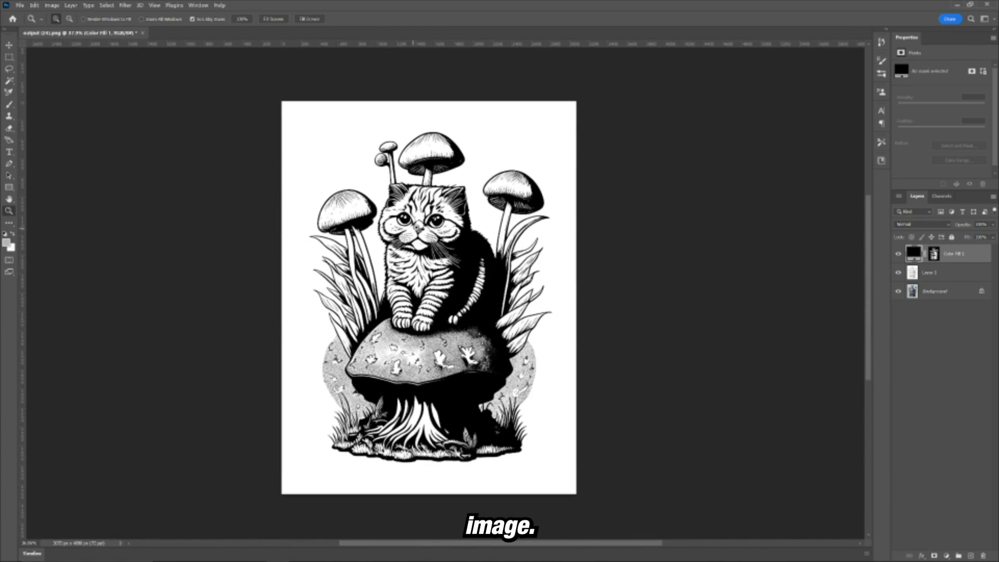
key("v")
left_click(898, 254)
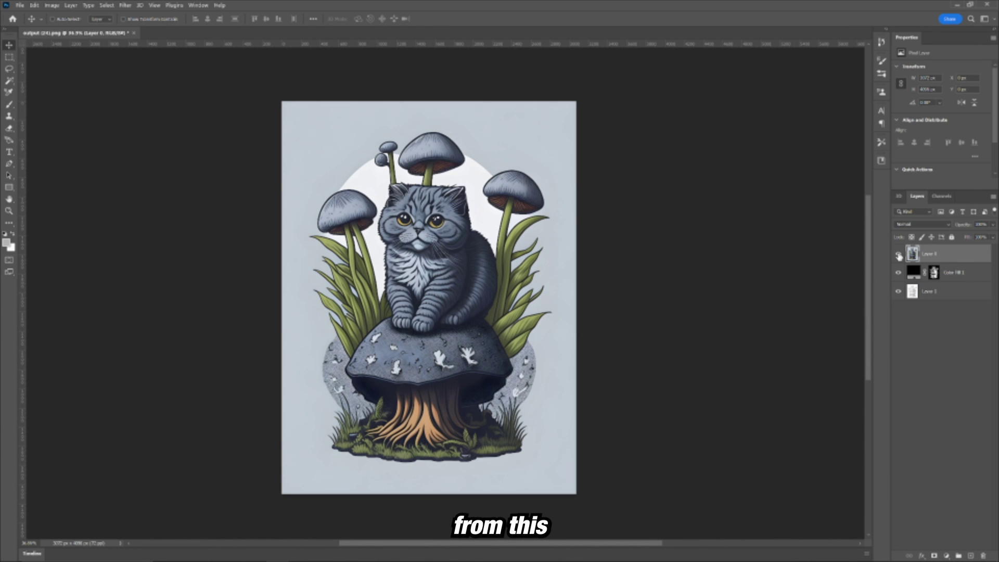
- Hide Layer 0 so only the black line art shows, and zoom to inspect it
left_click(899, 254)
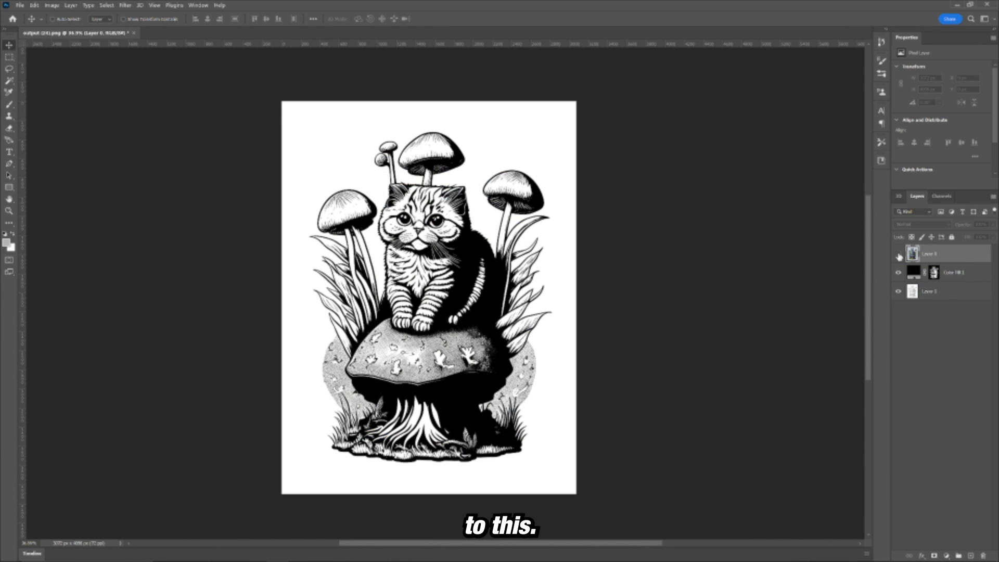
left_click(898, 254)
key("z")
left_click_drag(649, 265, 546, 266)
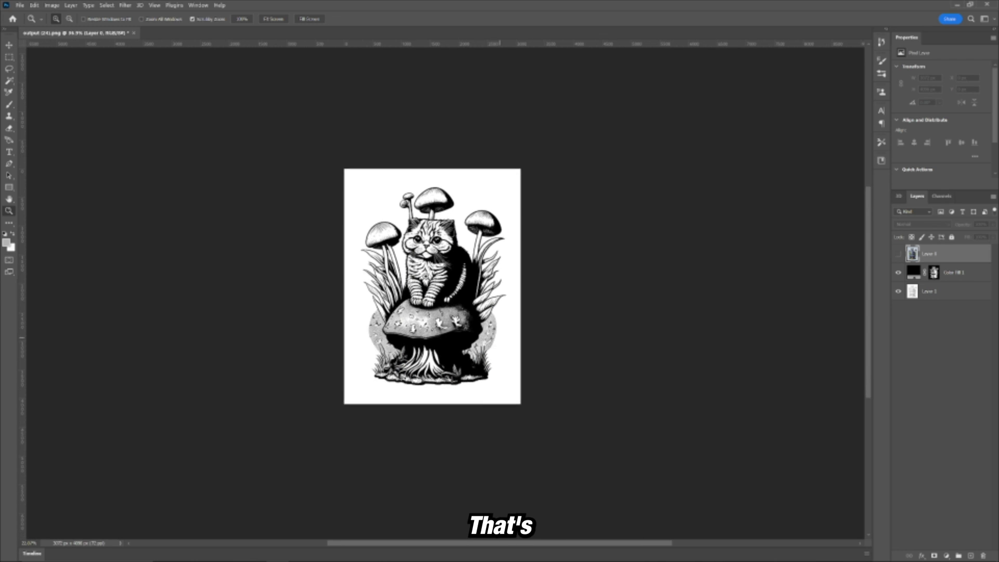
key("ctrl+plus")
key("v")
key("ctrl+plus")
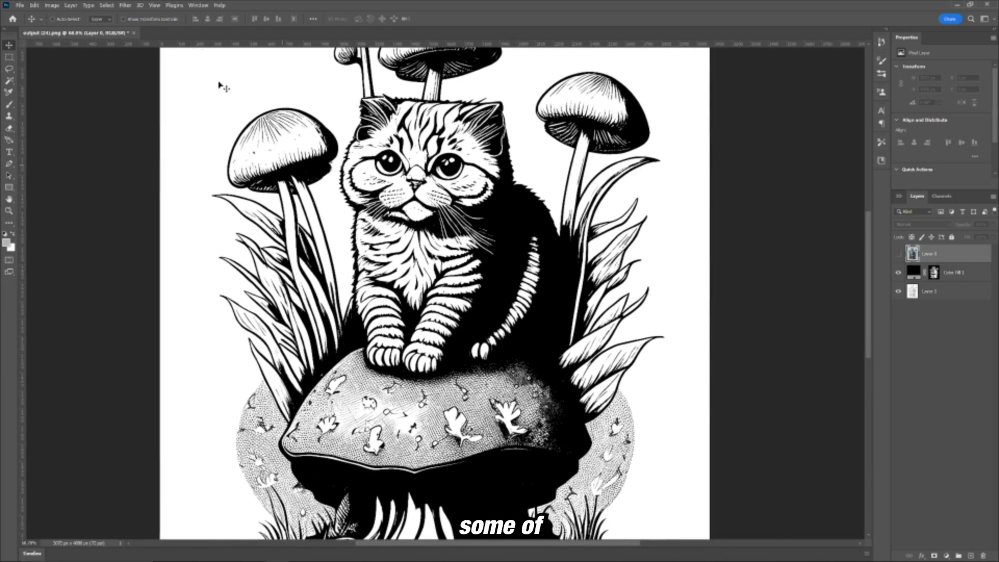
left_click(125, 5)
left_click(468, 3)
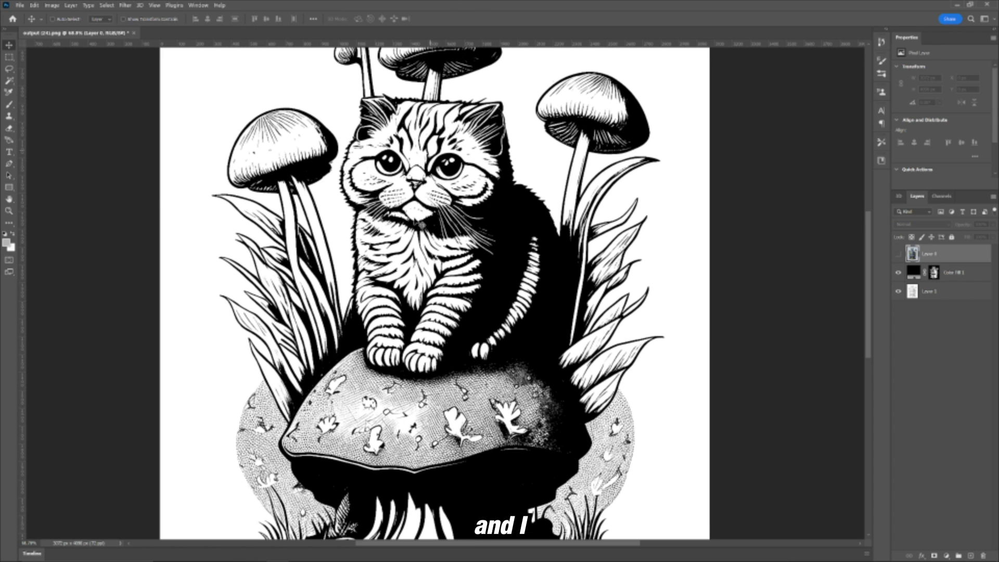
scroll(441, 273, "down", 3)
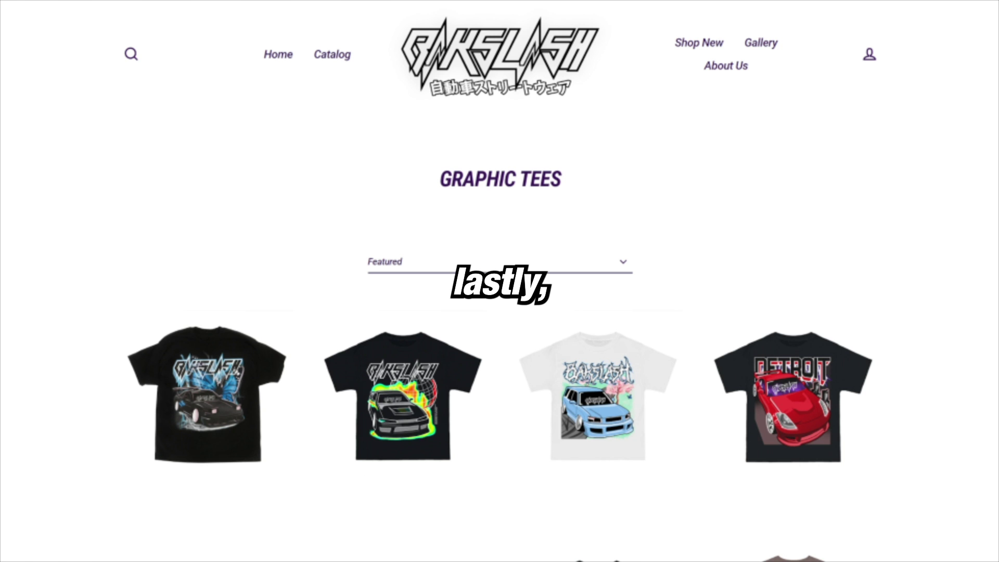
scroll(499, 312, "down", 2)
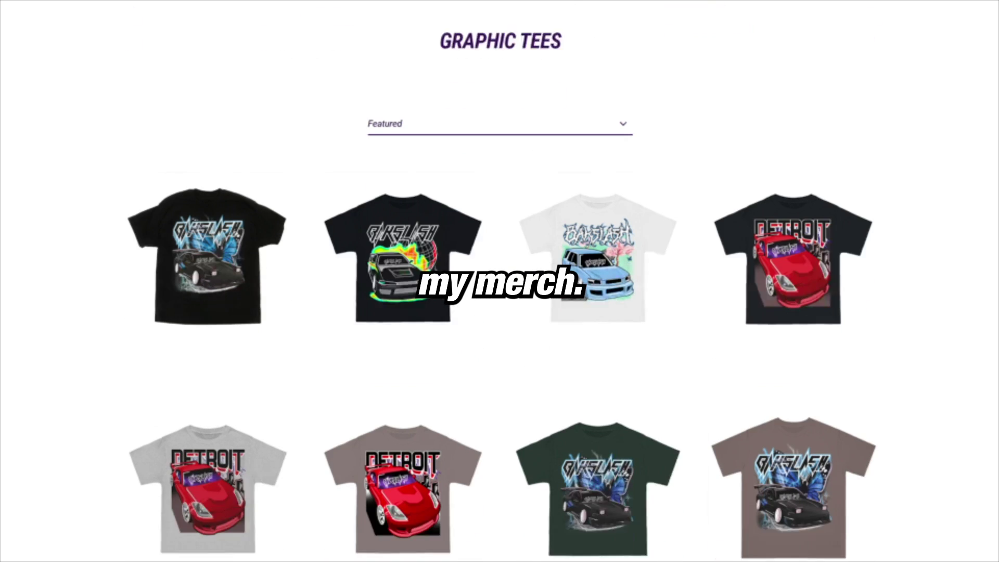
scroll(499, 312, "down", 3)
scroll(499, 313, "down", 2)
scroll(500, 312, "down", 1)
scroll(499, 312, "down", 2)
scroll(499, 313, "down", 1)
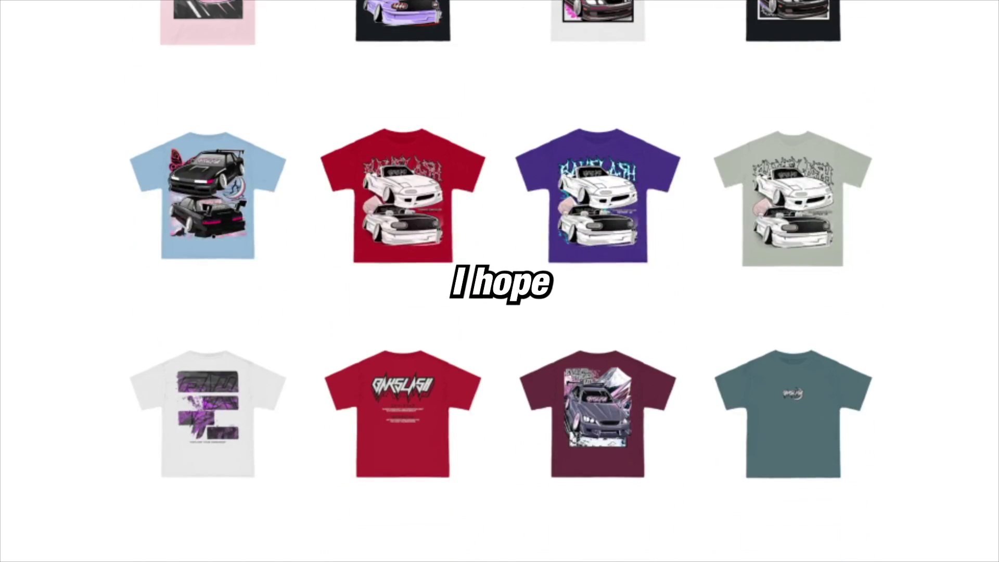